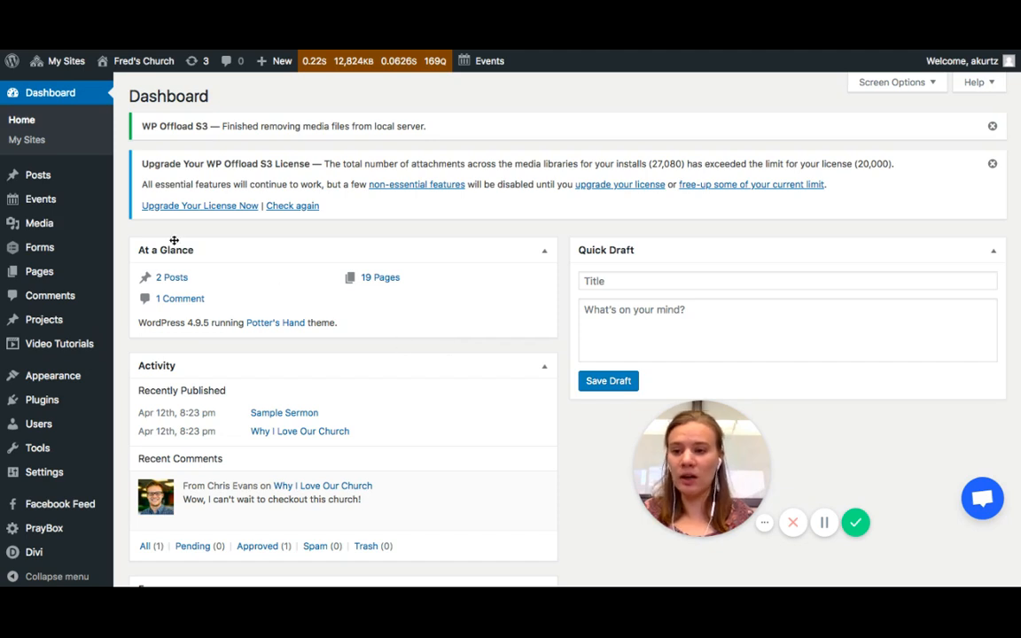
- Create a new page and give it the title Giving
mouse_move(43, 270)
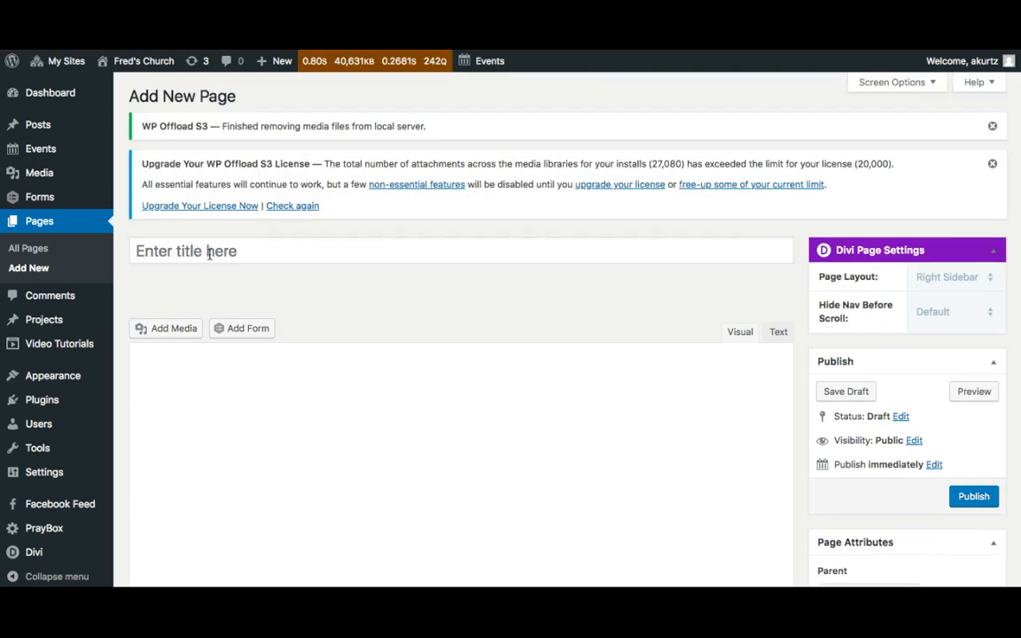
click(209, 254)
text(Giv)
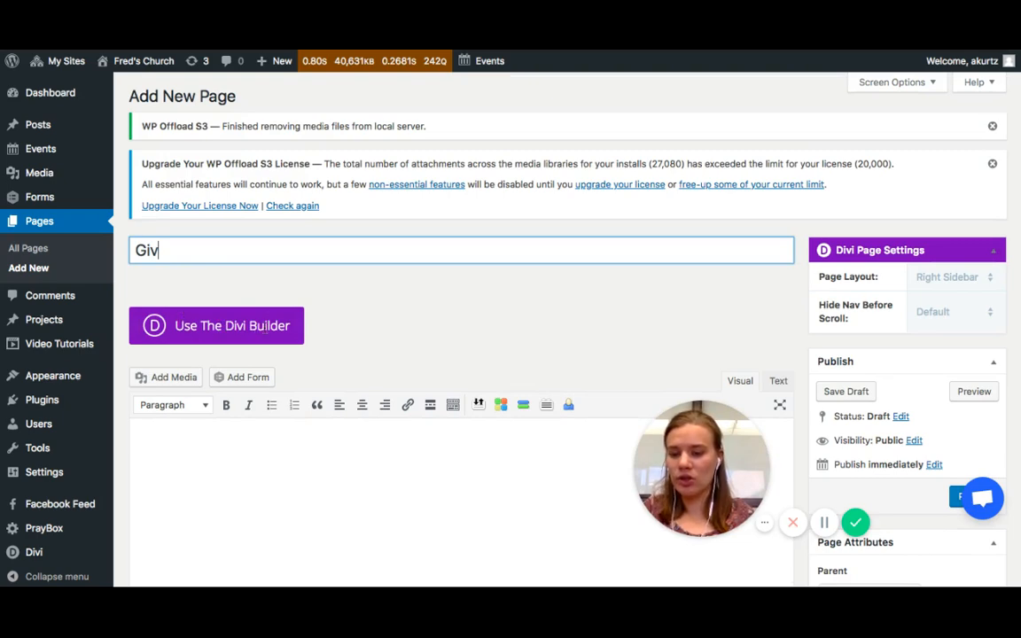
text(ing)
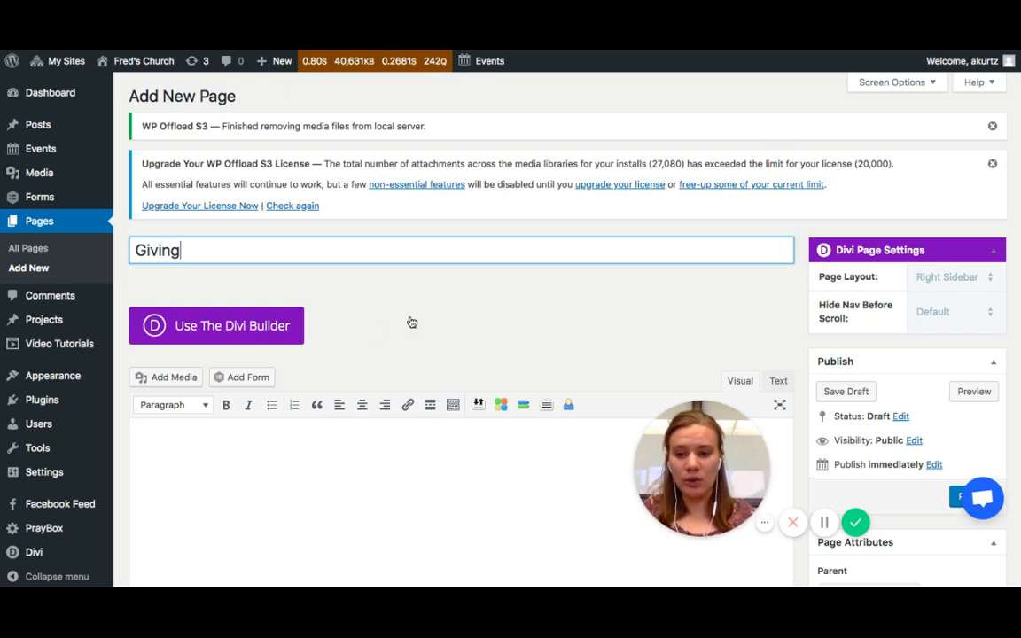
- Switch the page to the Divi Visual Builder and load the saved Give Page layout from the library
click(213, 328)
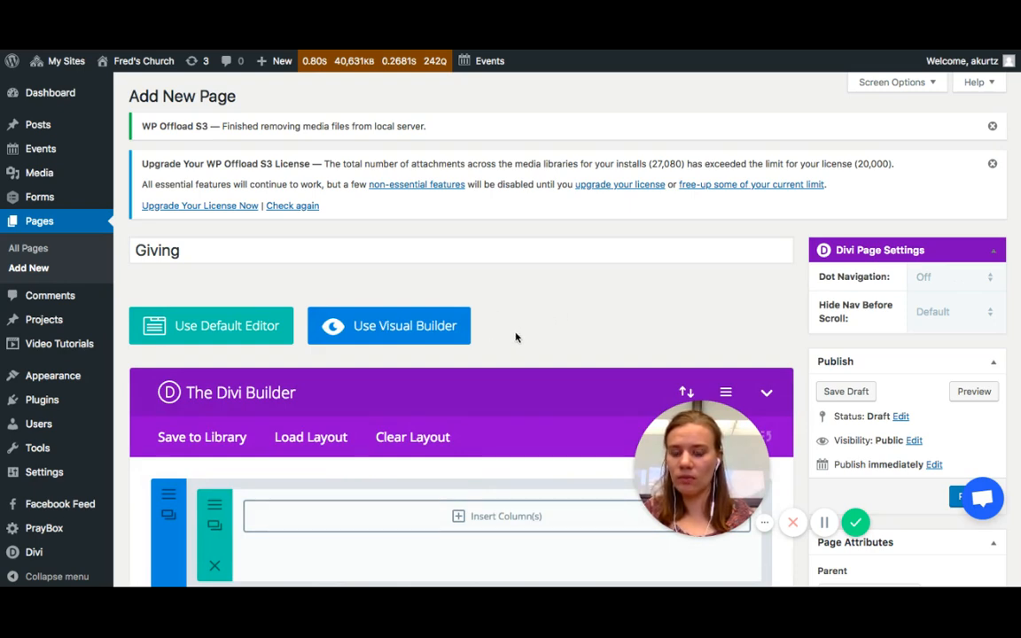
click(363, 326)
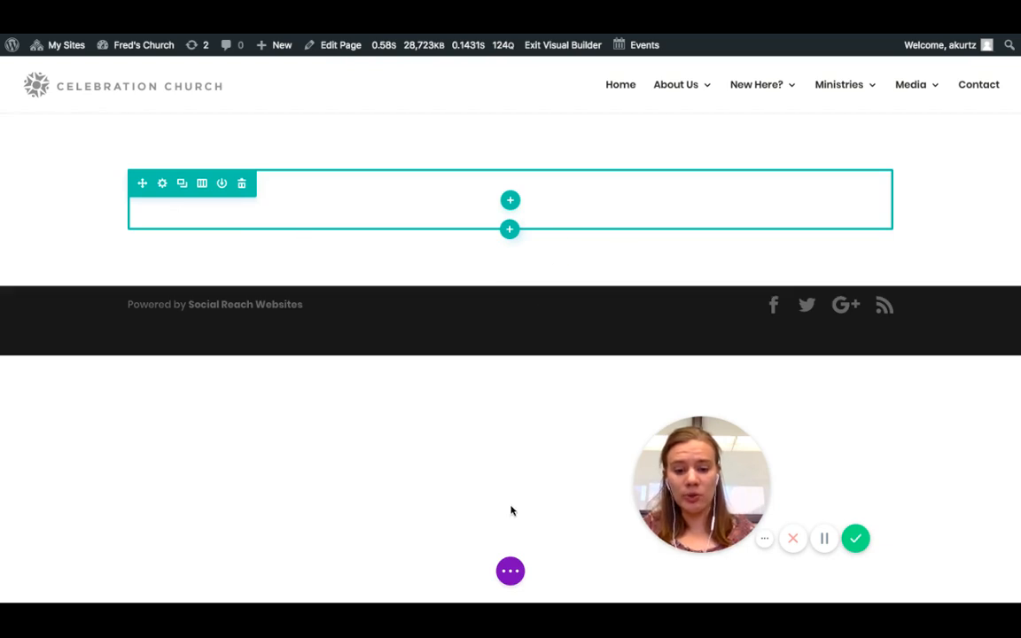
click(511, 572)
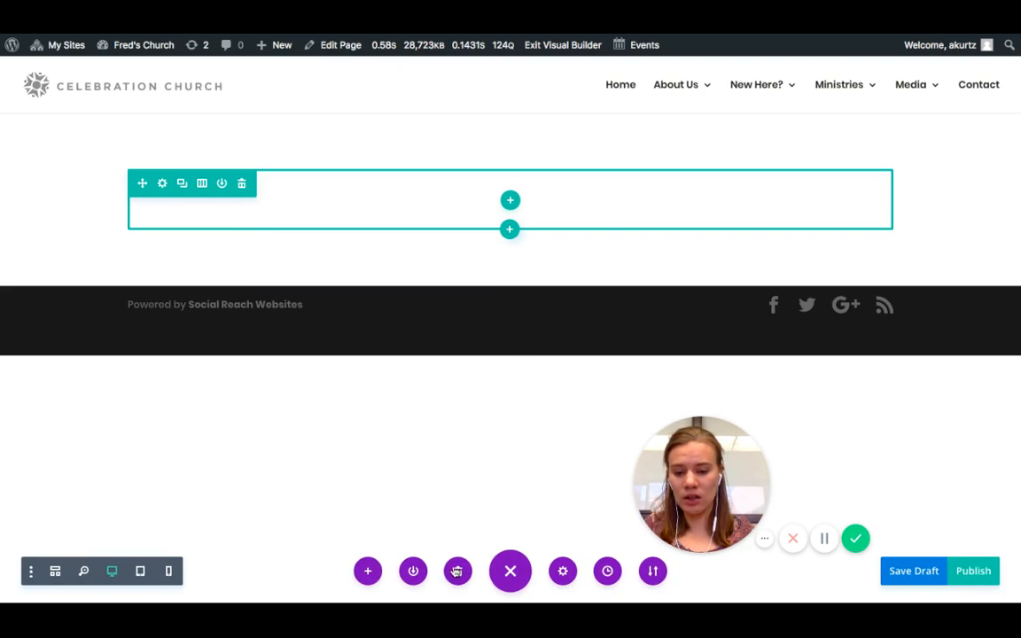
click(368, 572)
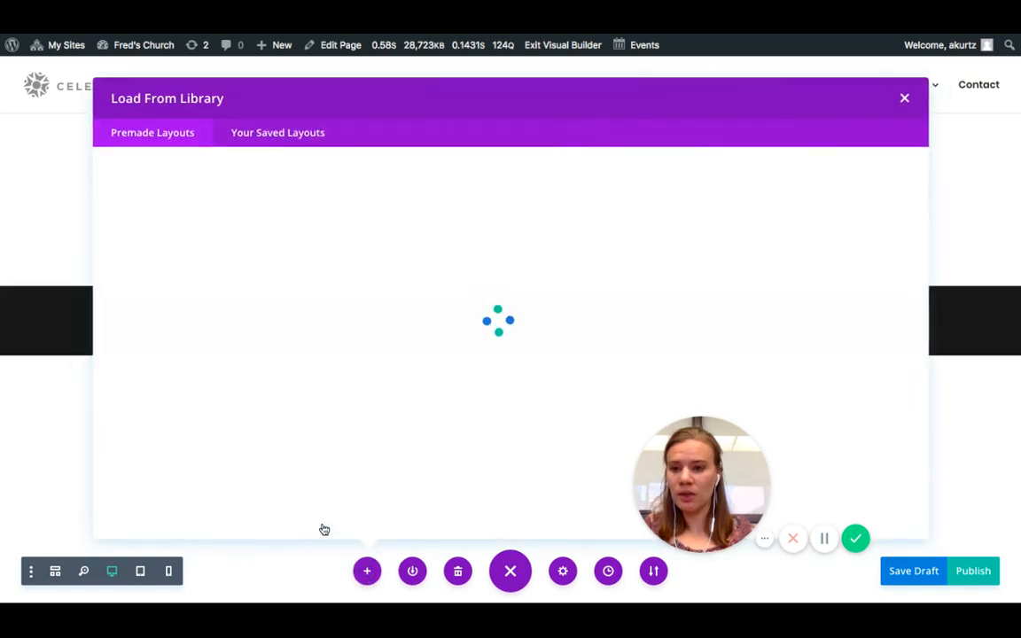
click(257, 136)
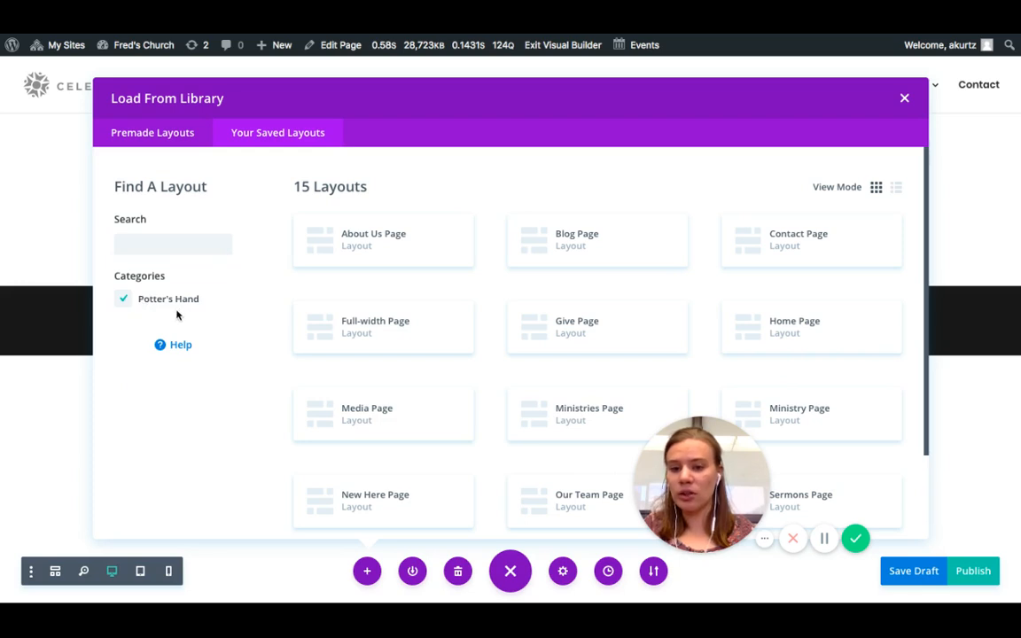
click(564, 339)
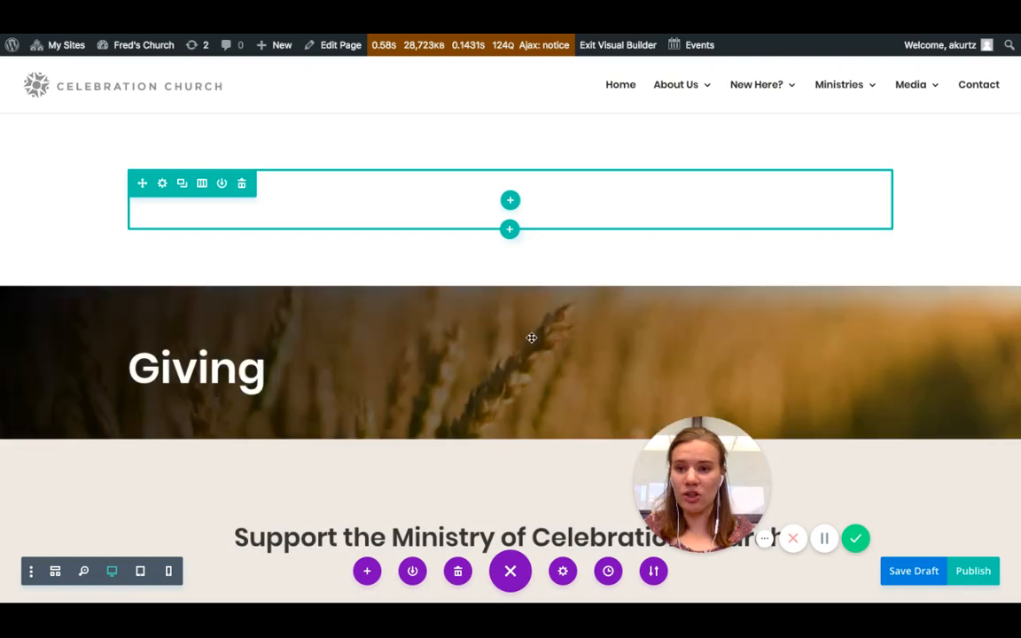
- Delete the empty section above the Giving header
mouse_move(59, 175)
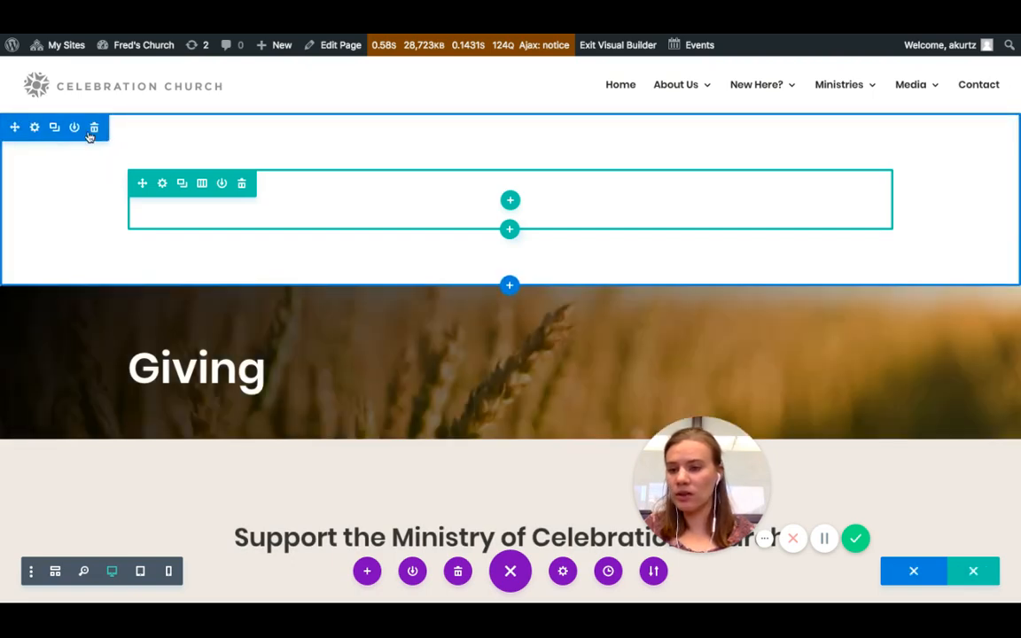
click(92, 129)
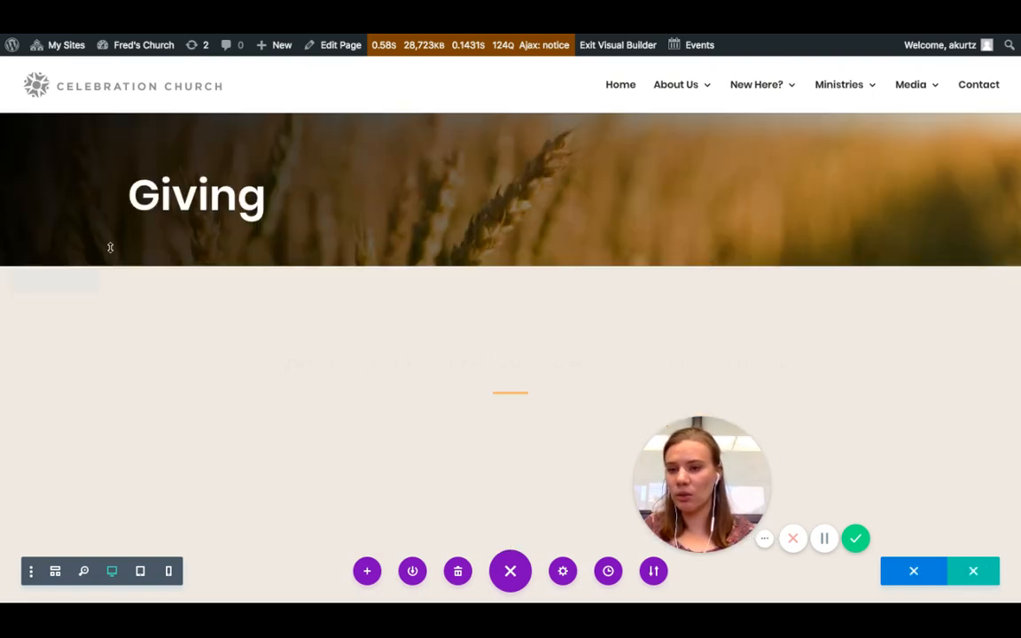
scroll(167, 326, down, 2)
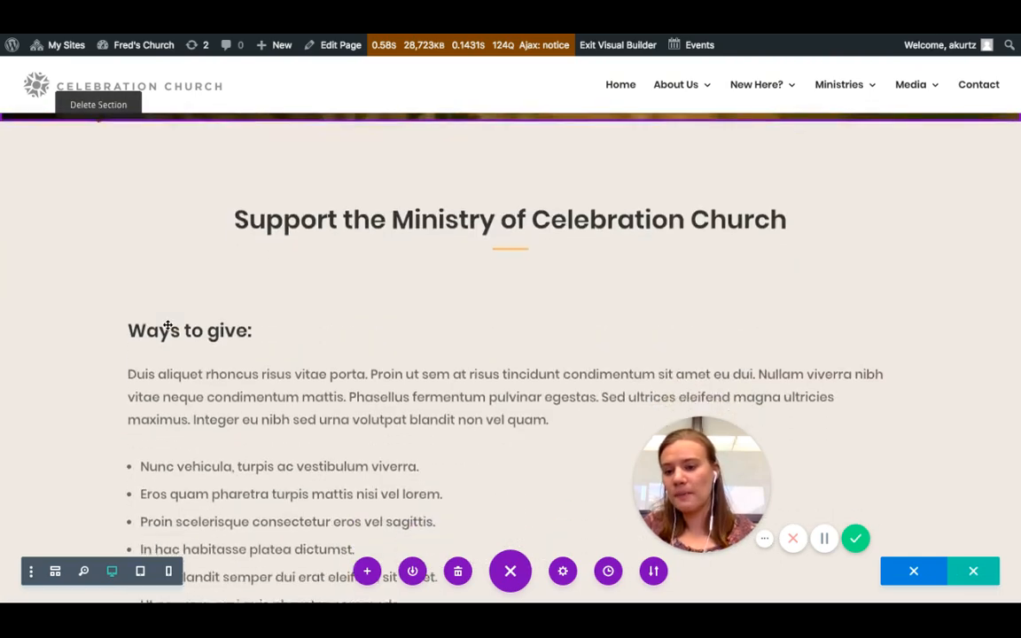
scroll(177, 311, down, 1)
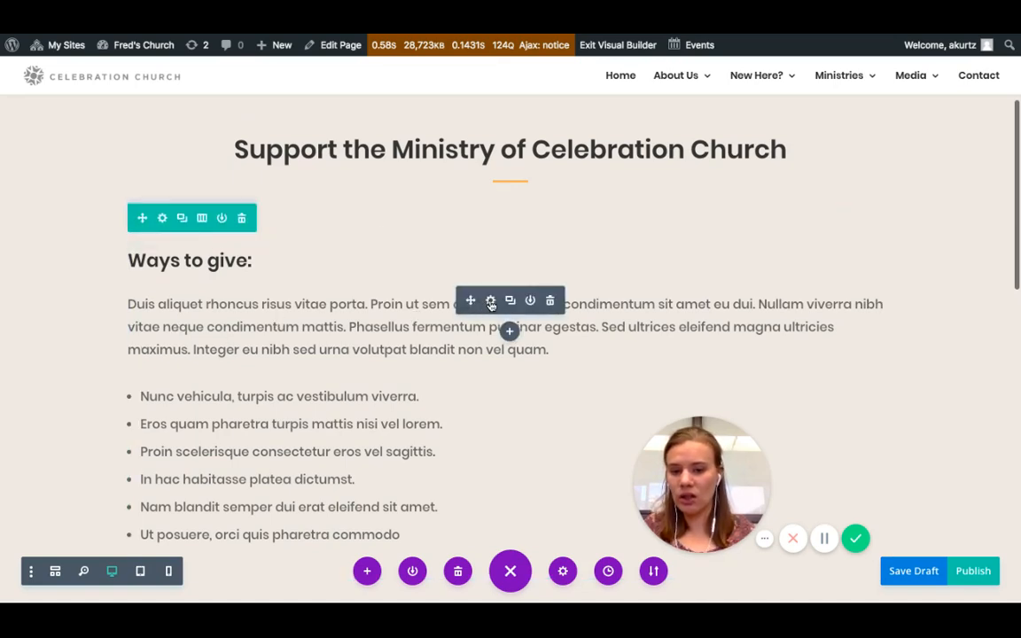
click(271, 331)
text(jdfafjidoa)
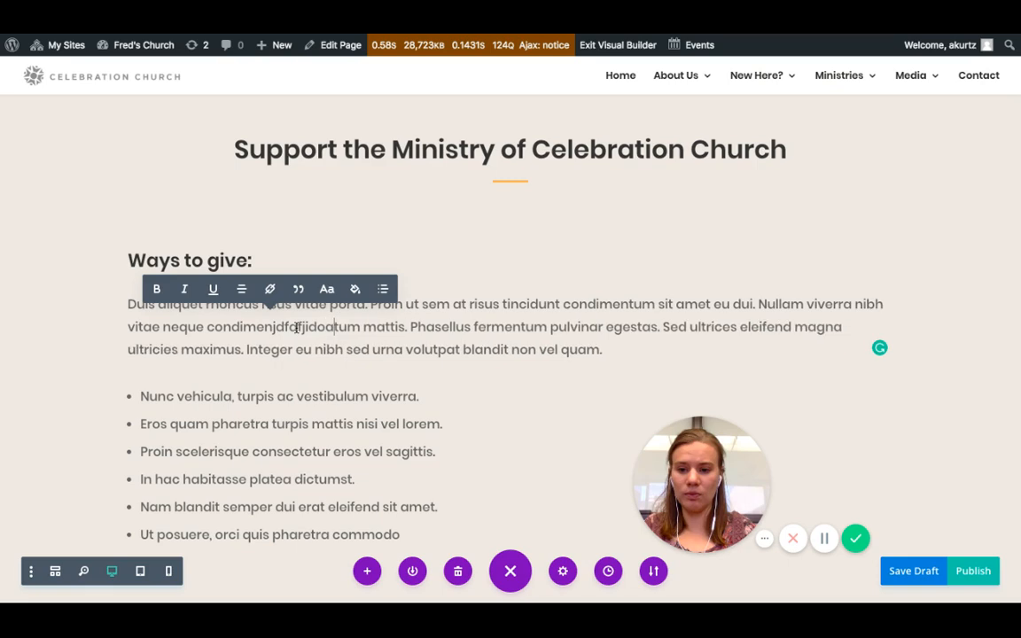
text(jfi)
click(450, 450)
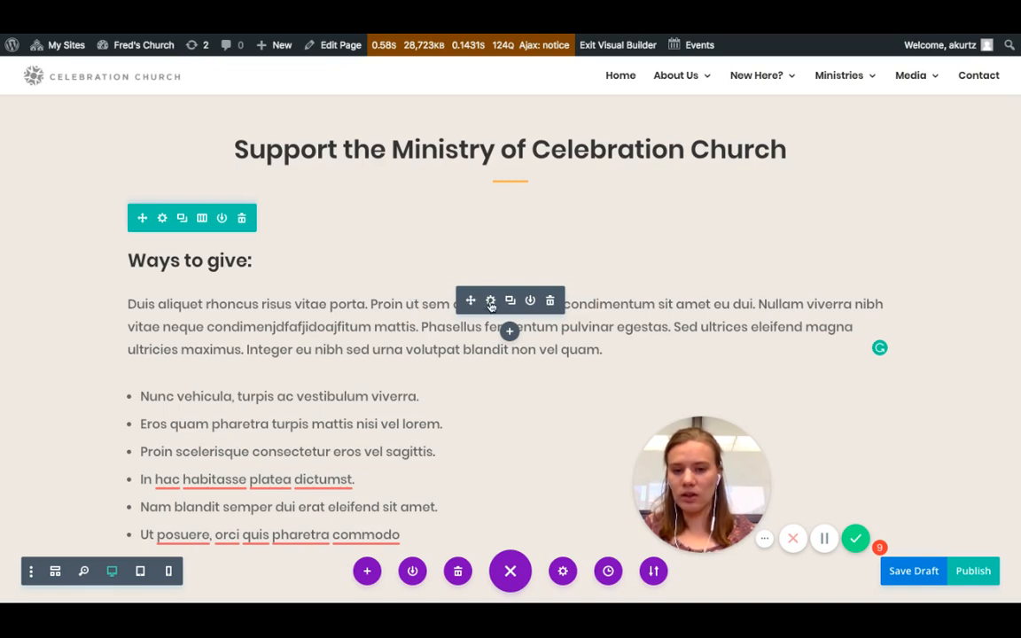
- Replace the Ways to give paragraph with "Give in person or give online. Click the. button below to give online." and save the module
click(491, 302)
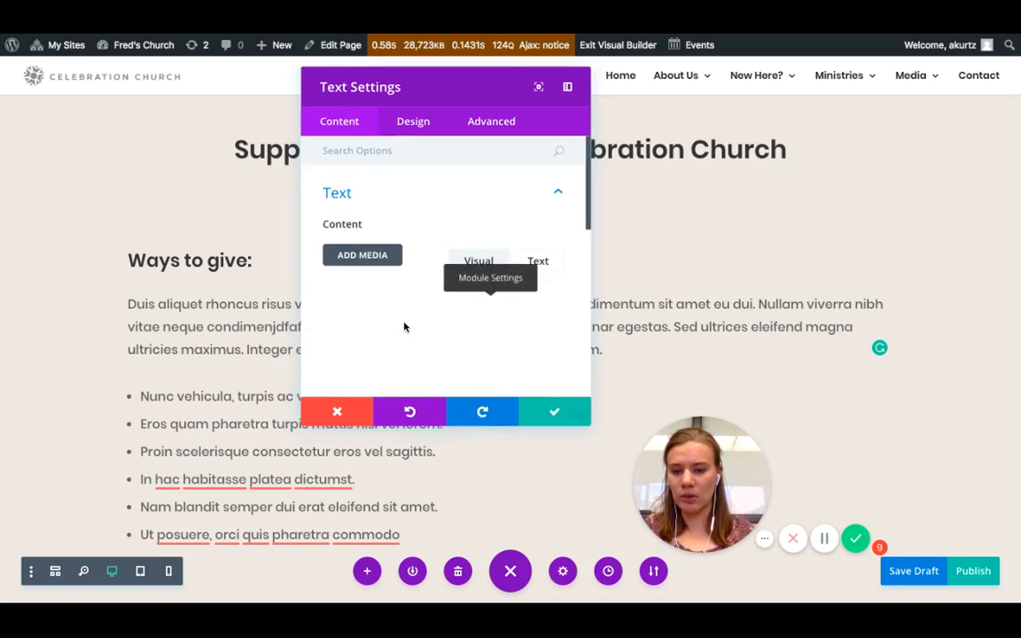
scroll(380, 367, down, 3)
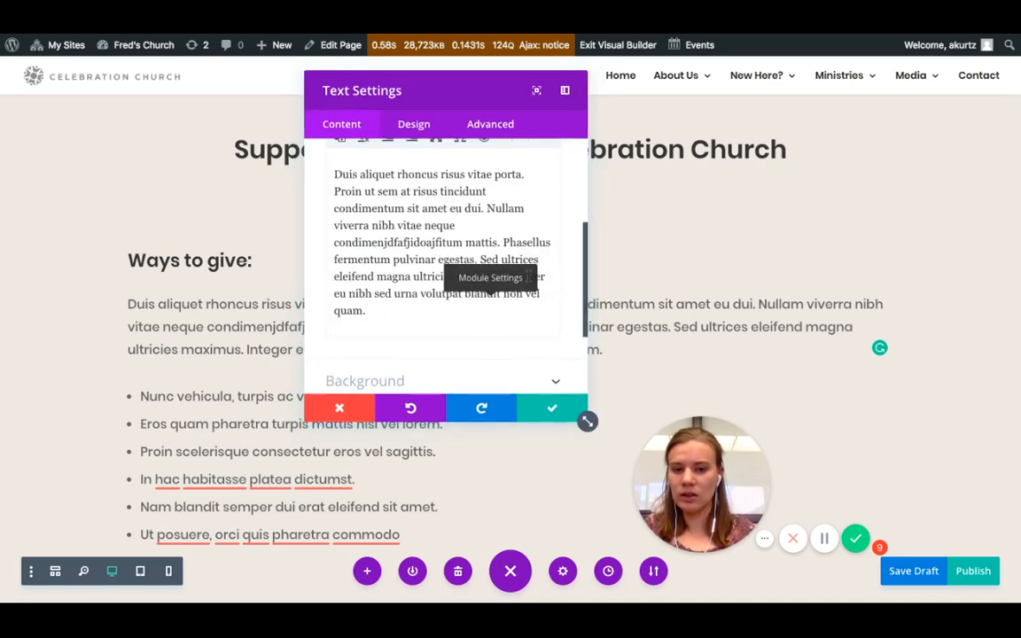
key(ctrl+a)
scroll(377, 314, up, 3)
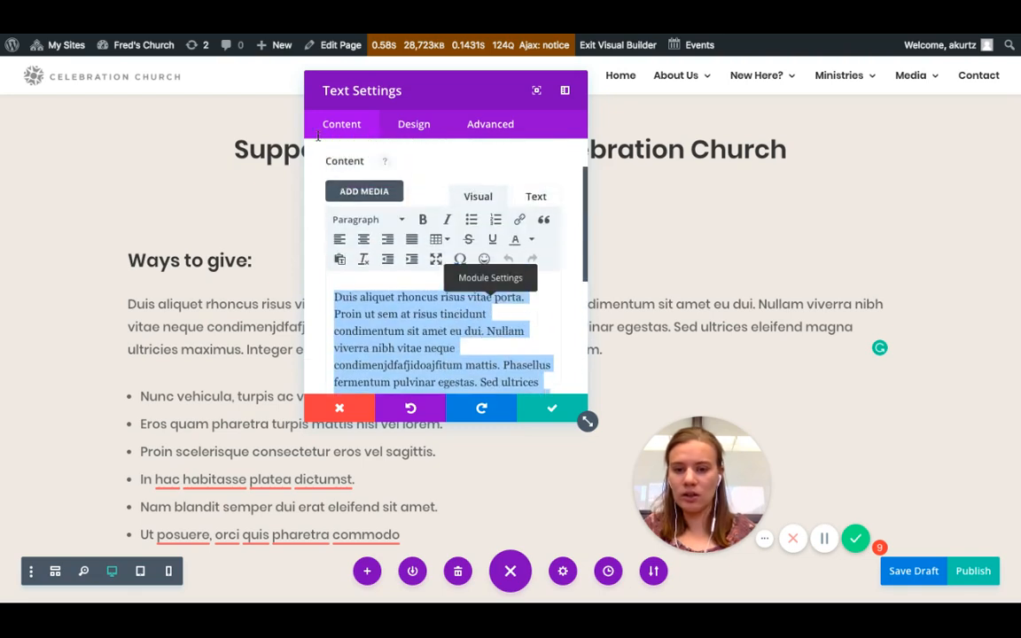
key(BackSpace)
text(Give i)
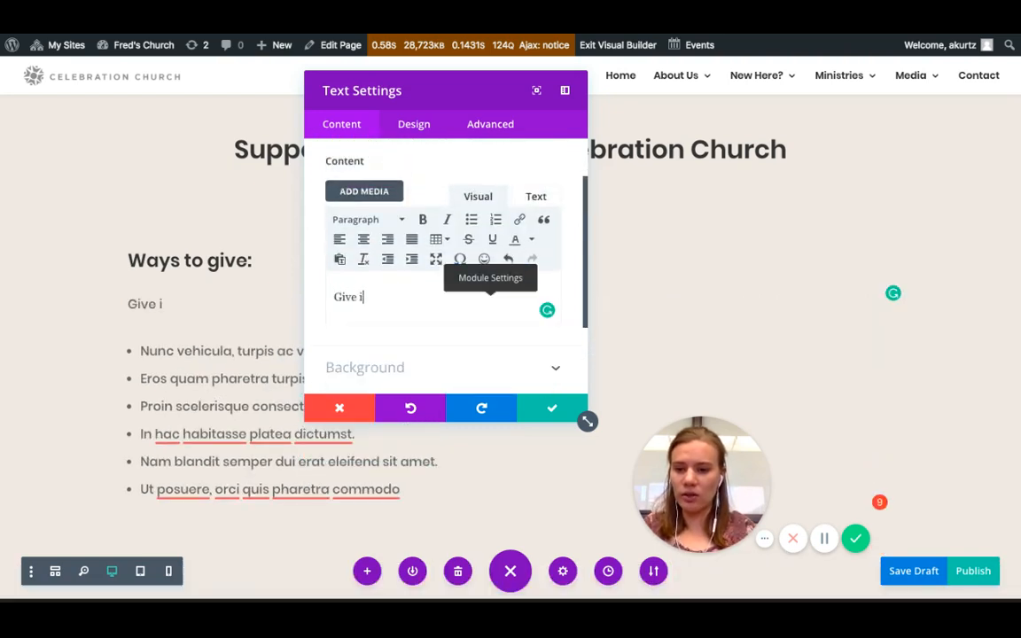
text(n person or g)
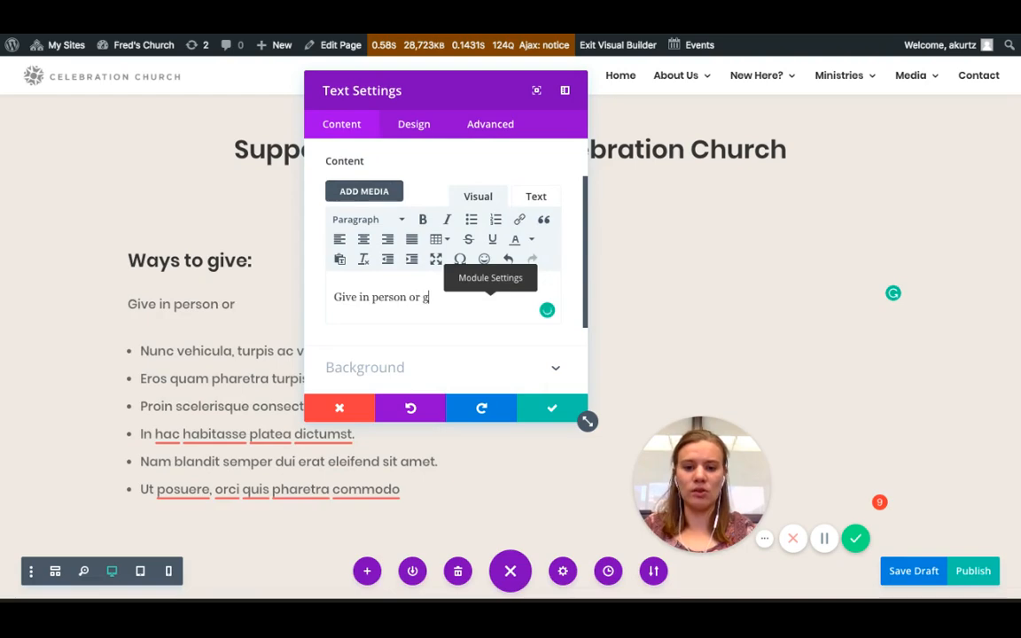
text(ive online. C)
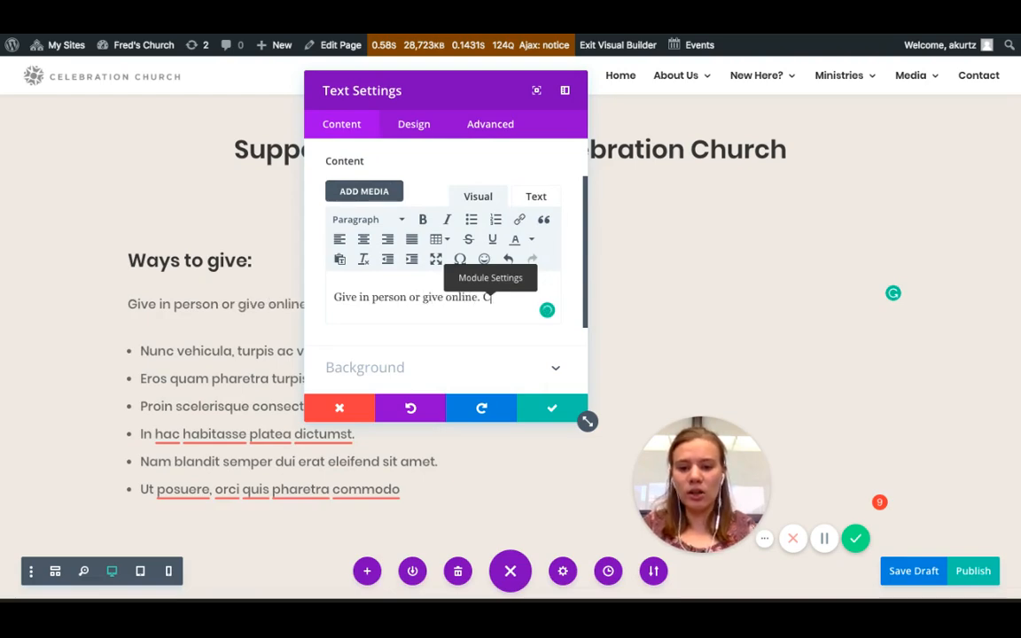
text(lick the. but)
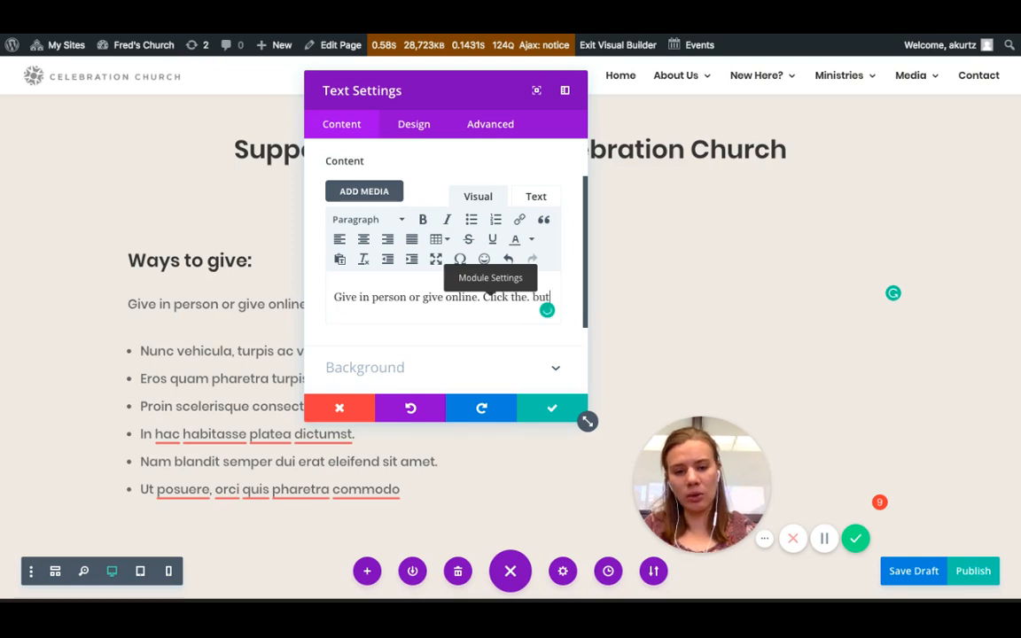
text(ton below to giv)
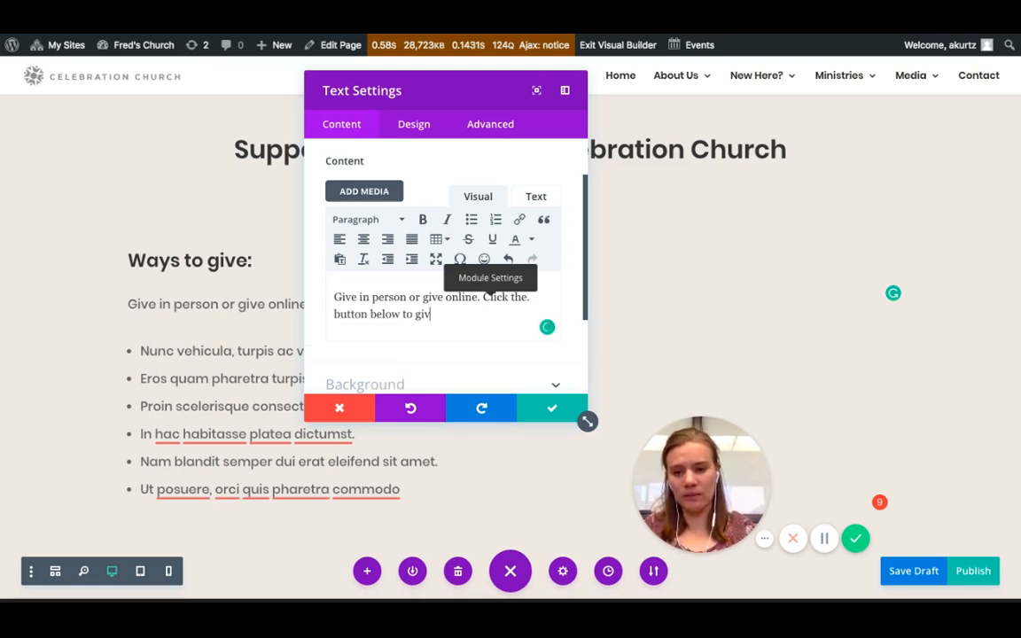
text(e online.)
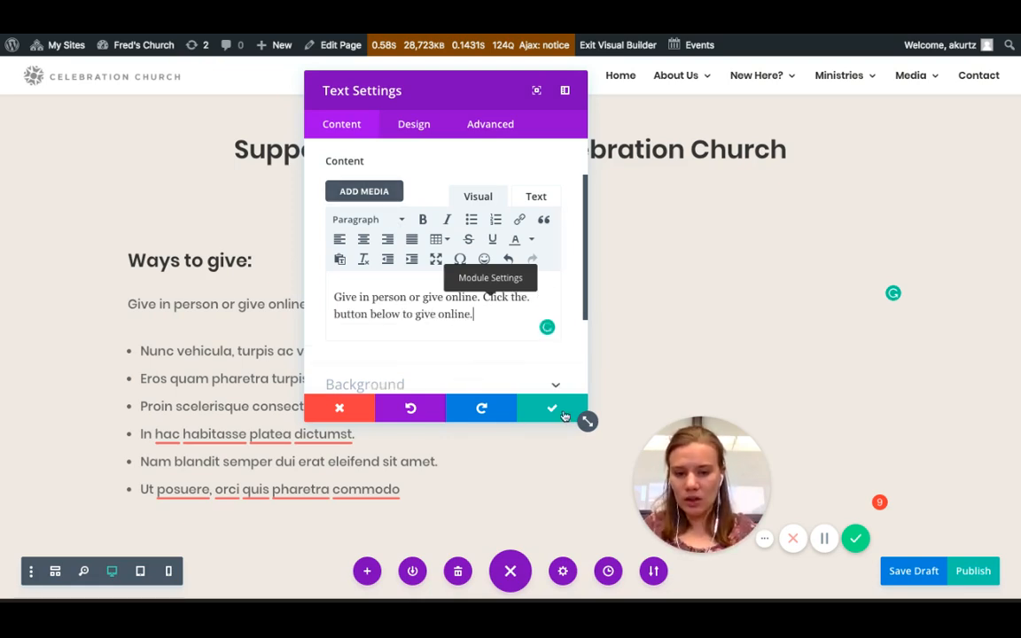
click(548, 410)
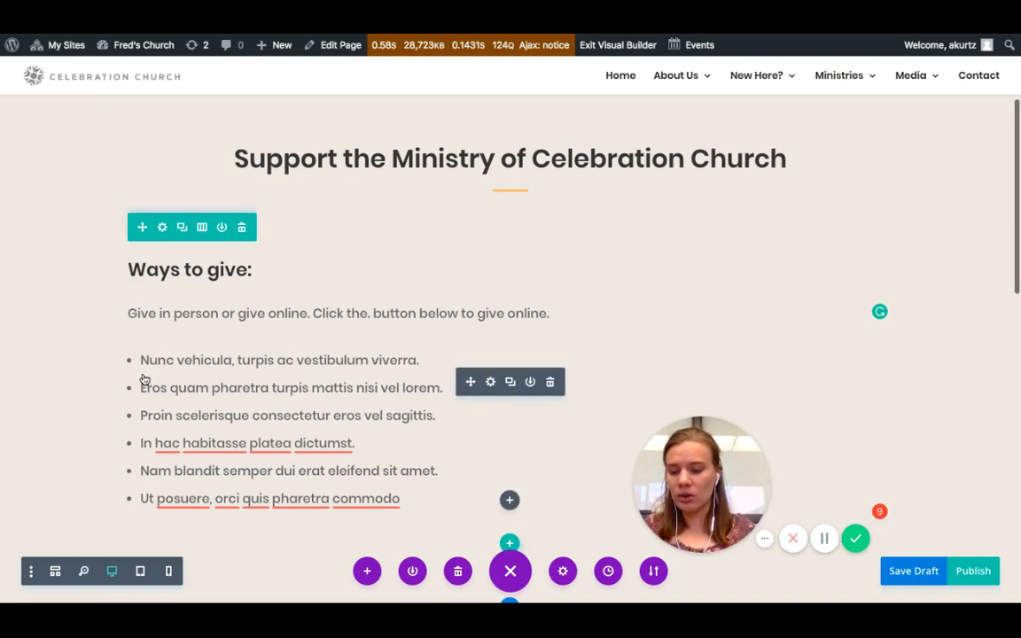
- Delete the bullet list module and extend the row's bottom padding, then save the page
click(550, 381)
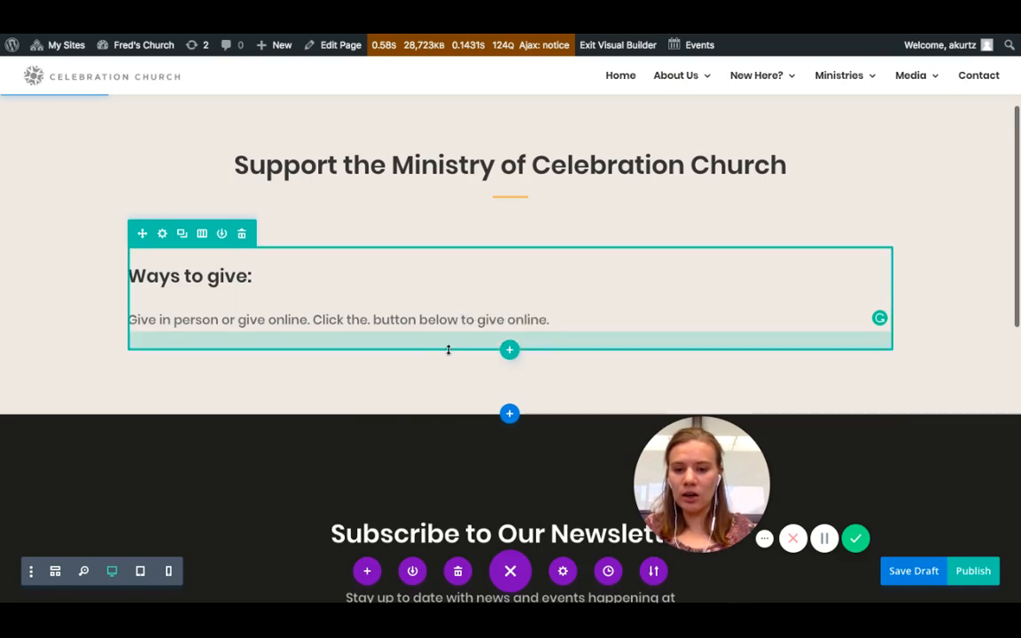
drag(448, 350, 442, 415)
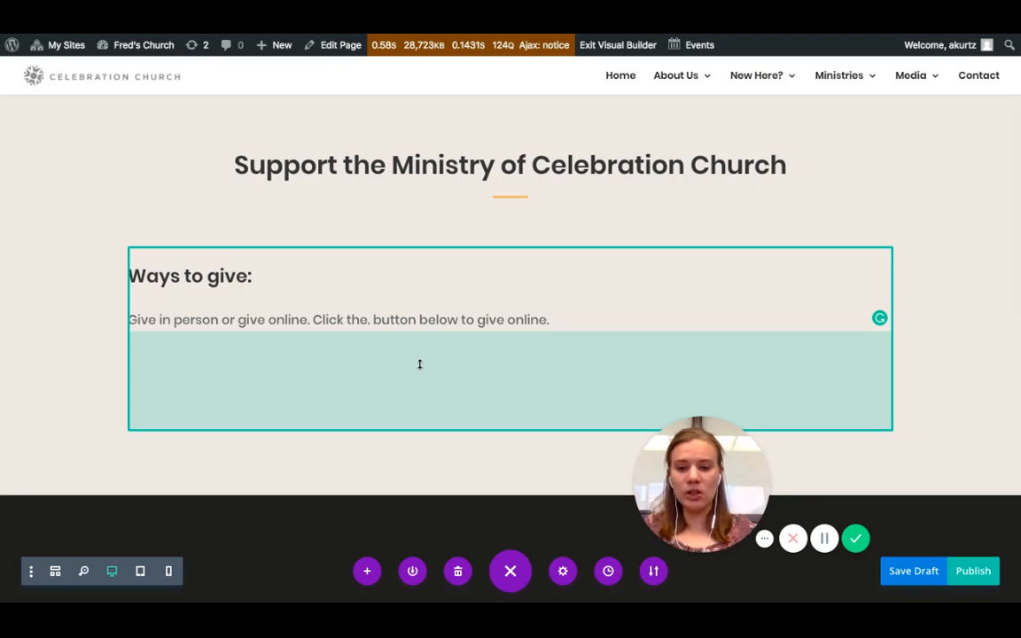
key(super+s)
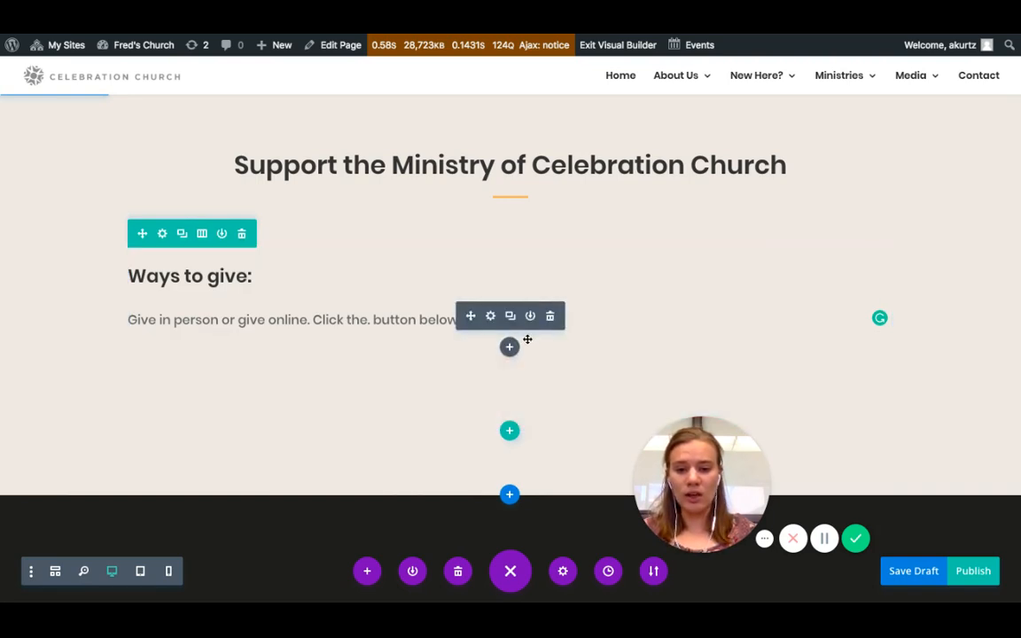
- Insert a Button module below the Ways to give paragraph
drag(568, 320, 507, 321)
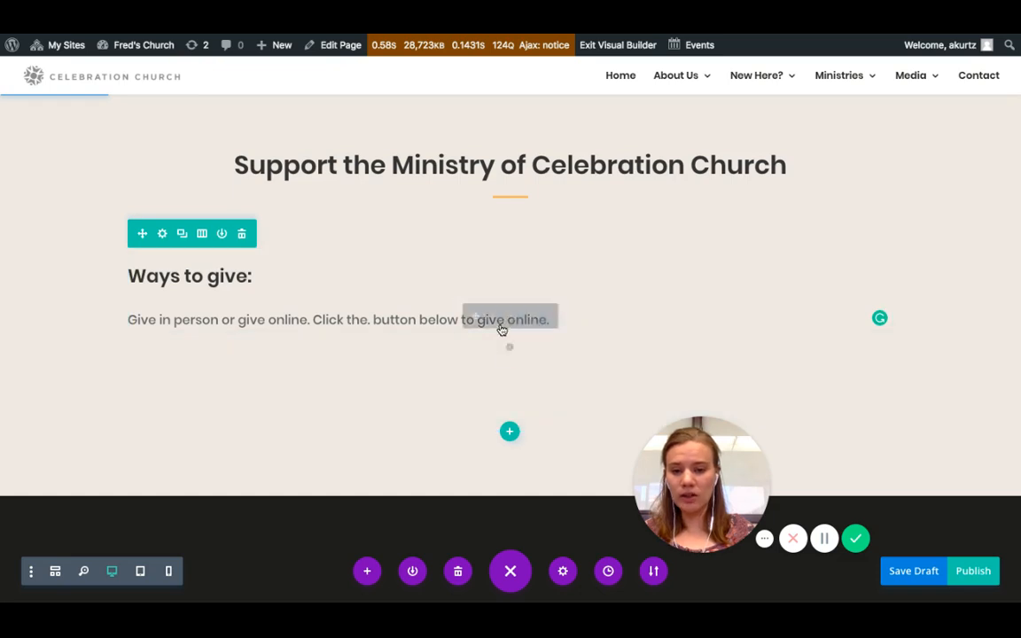
click(509, 306)
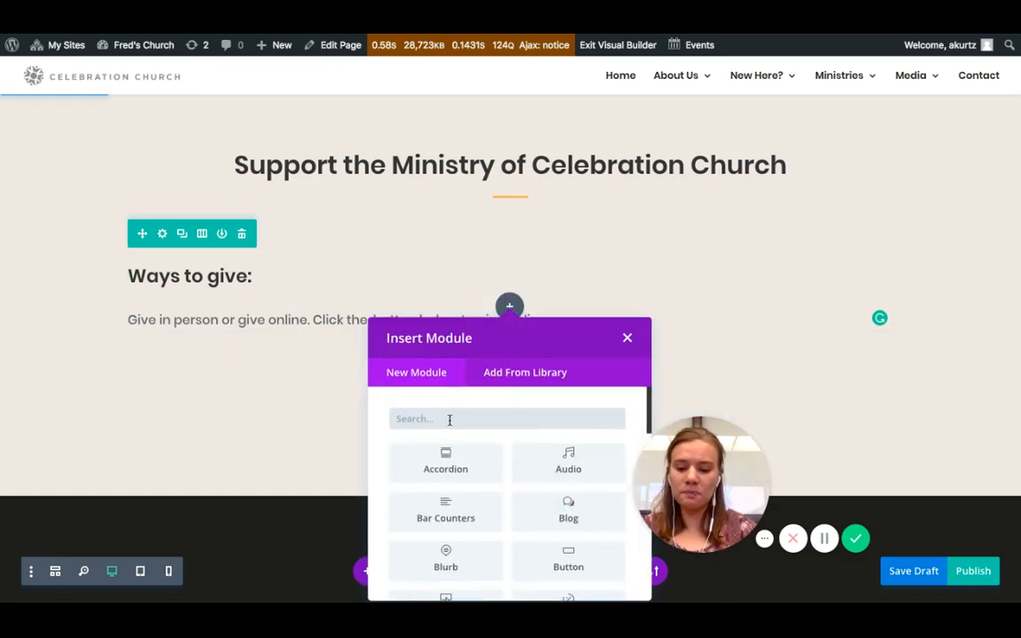
text(buto)
key(BackSpace)
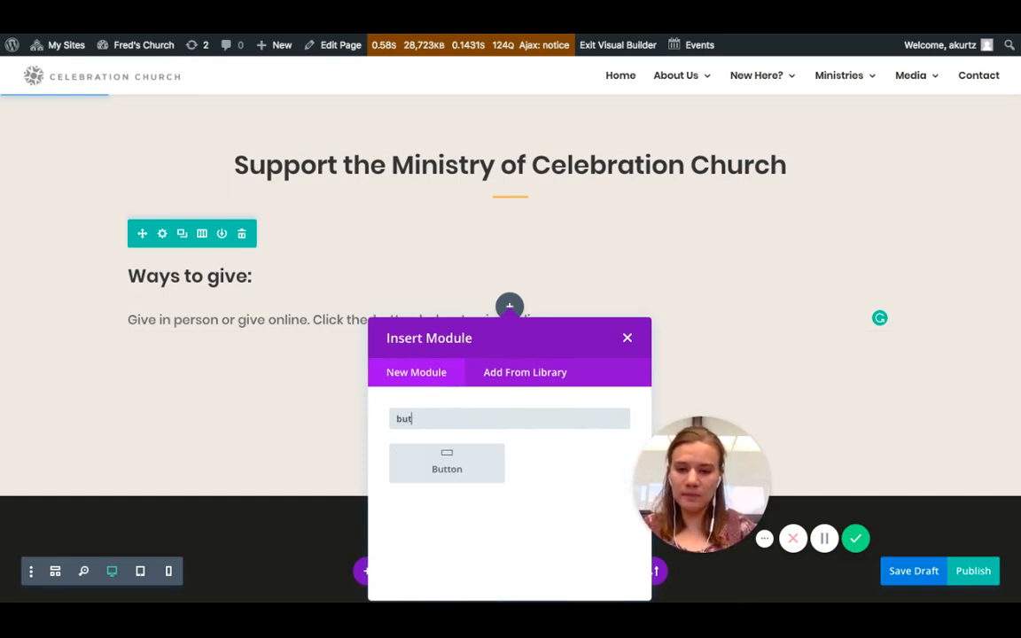
click(455, 470)
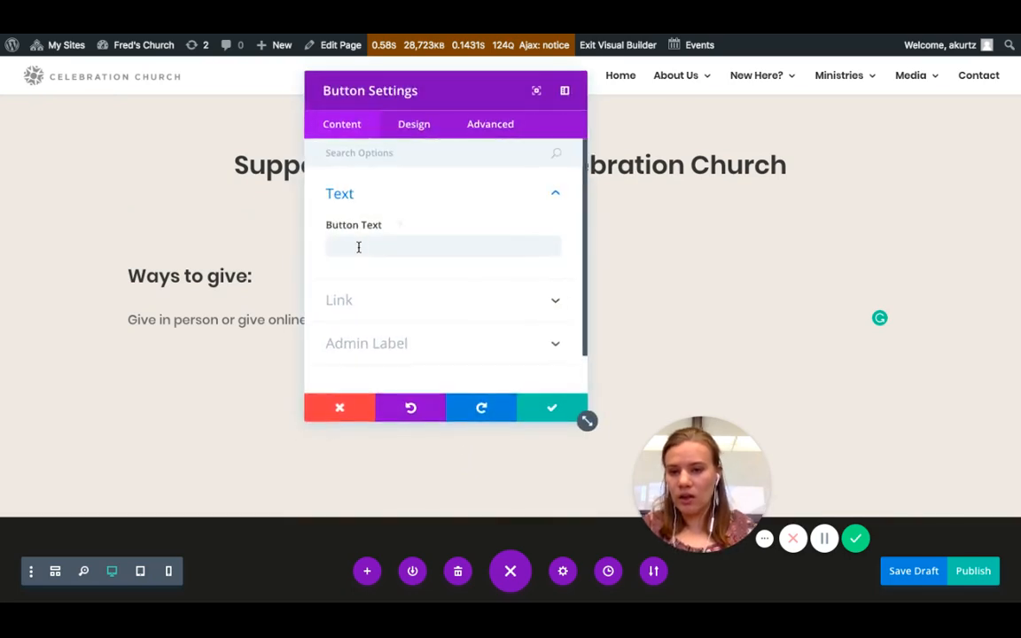
- Set the button text to Give Online
click(359, 247)
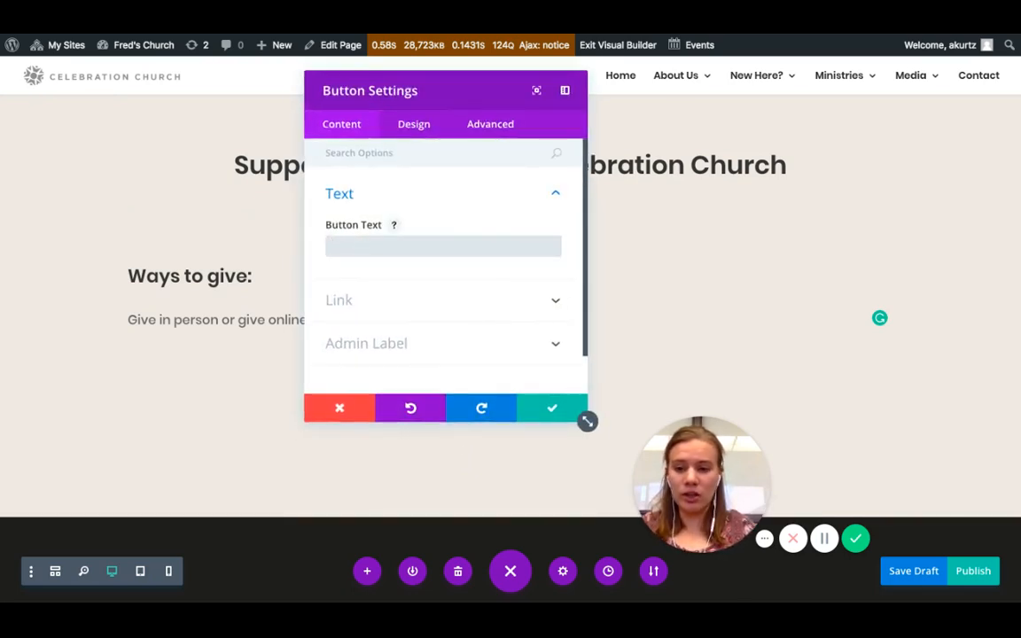
text(Give O)
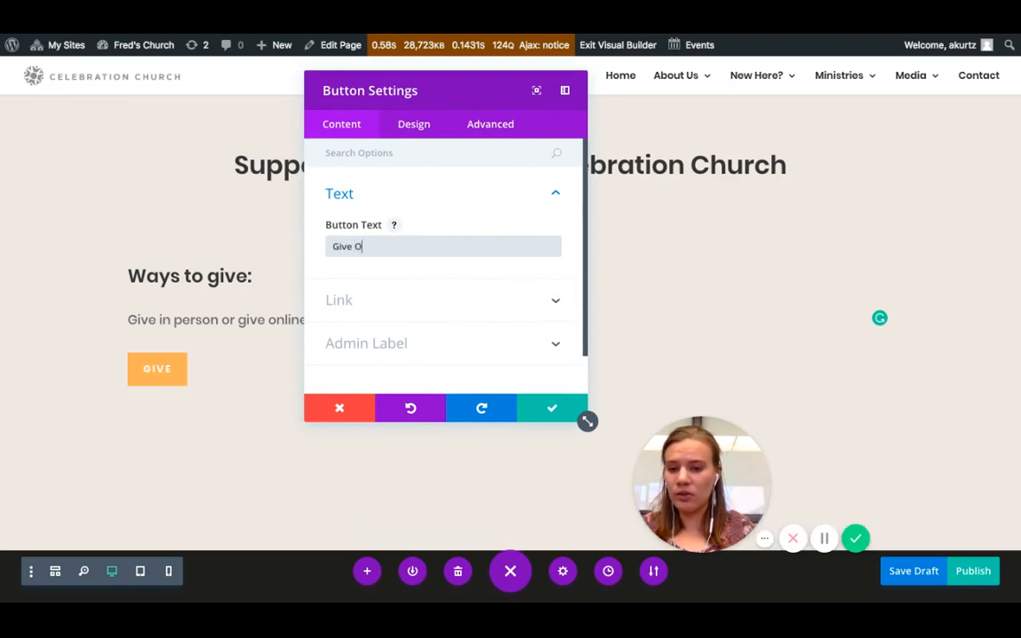
text(nline)
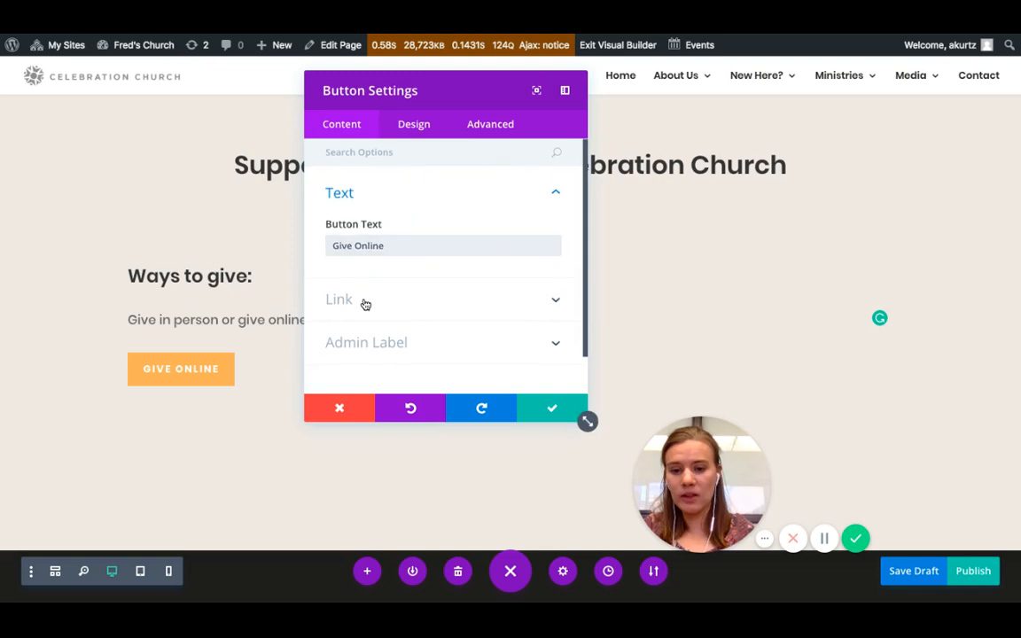
- Link the button to securegive.com/celebrationchurch and make it open in a new tab
click(365, 304)
click(334, 221)
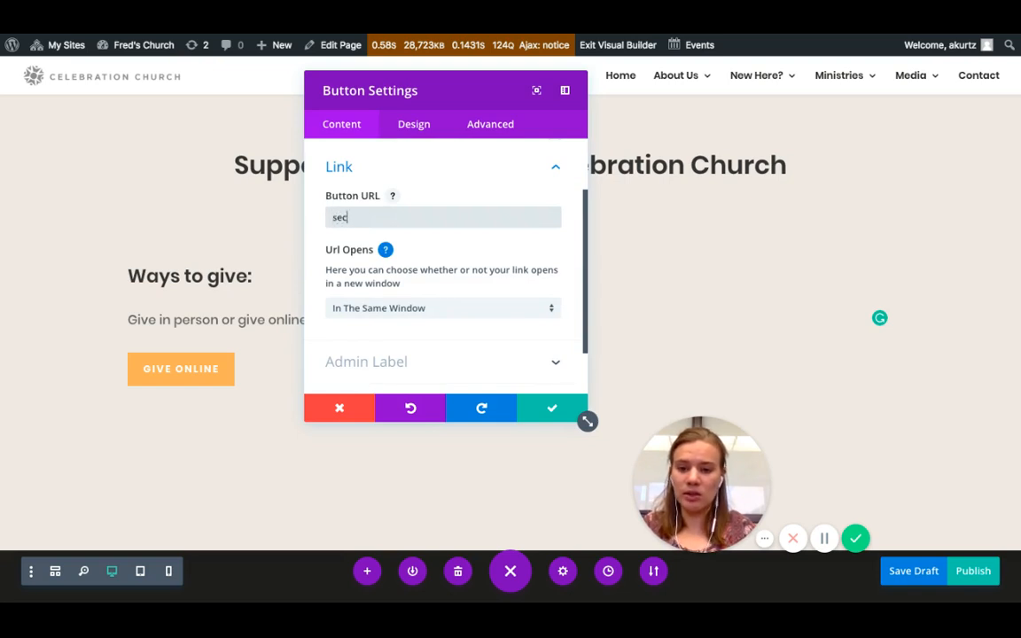
text(securegive.com/celebrationchurch)
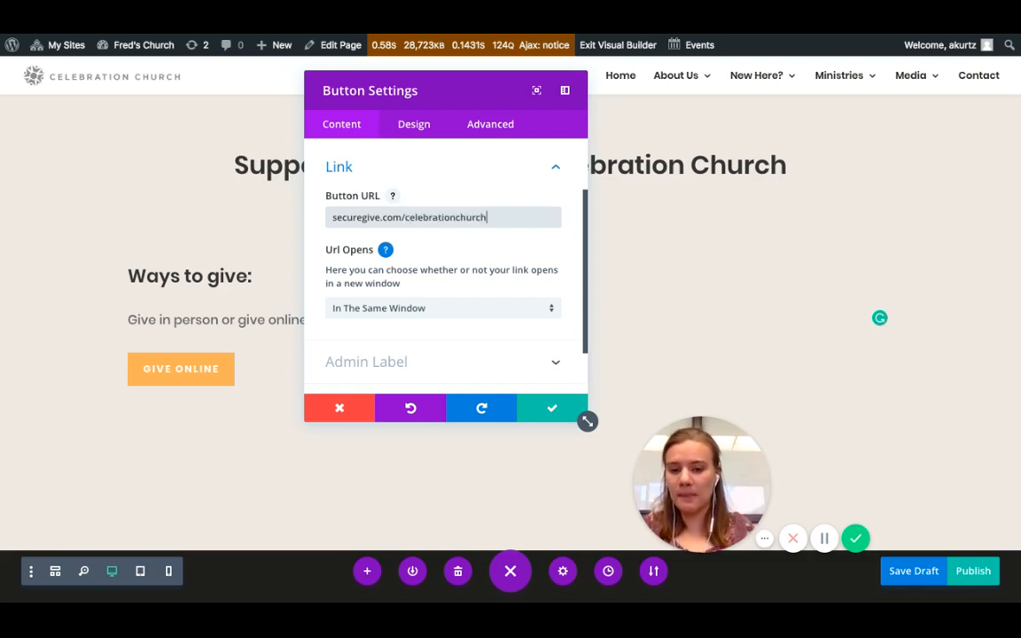
click(361, 310)
click(368, 348)
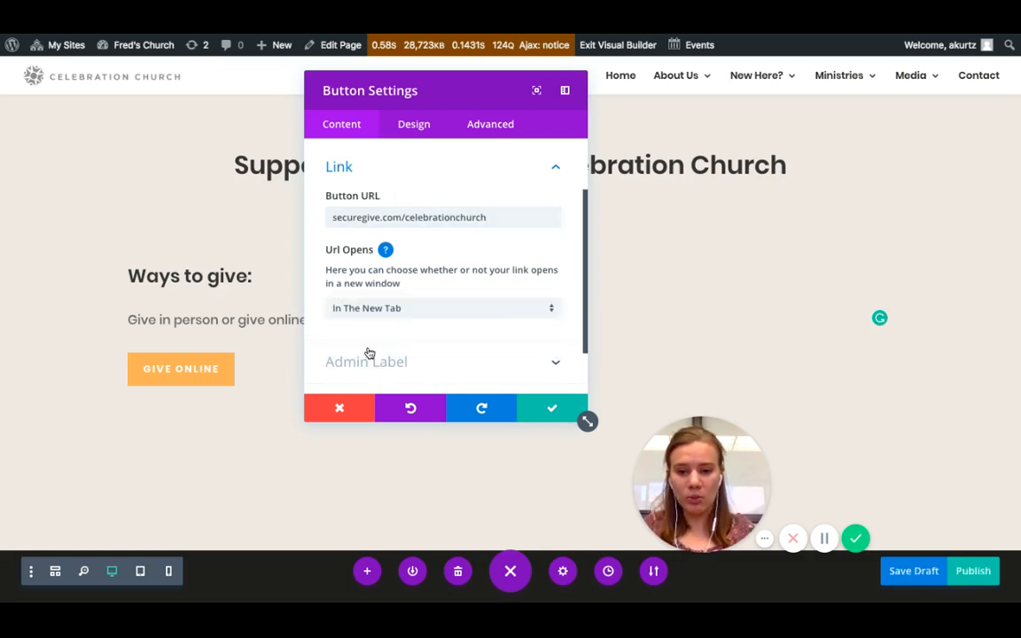
click(250, 400)
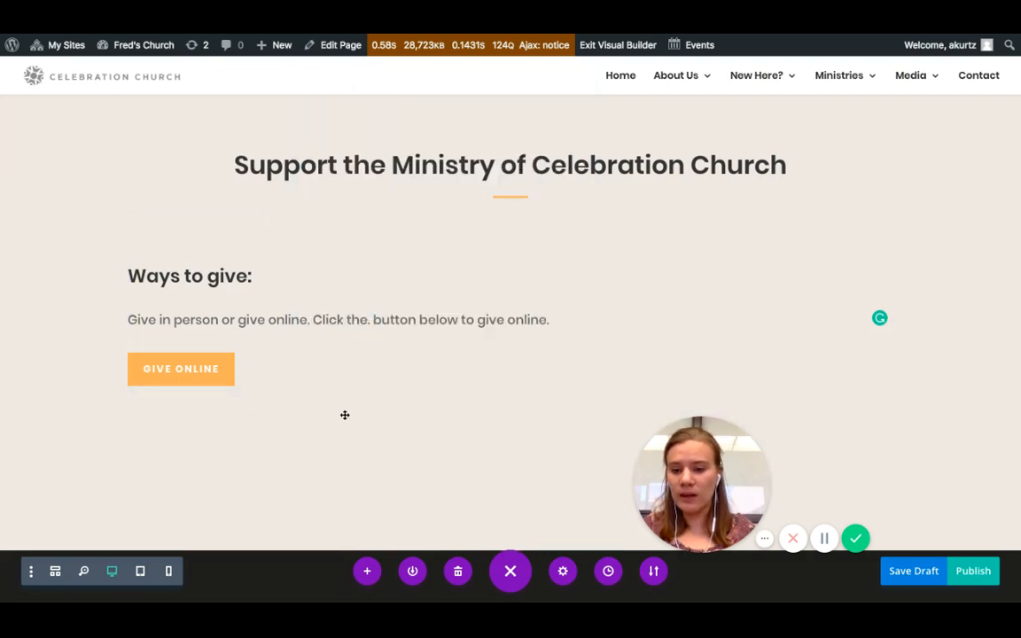
- Publish the Giving page
click(974, 576)
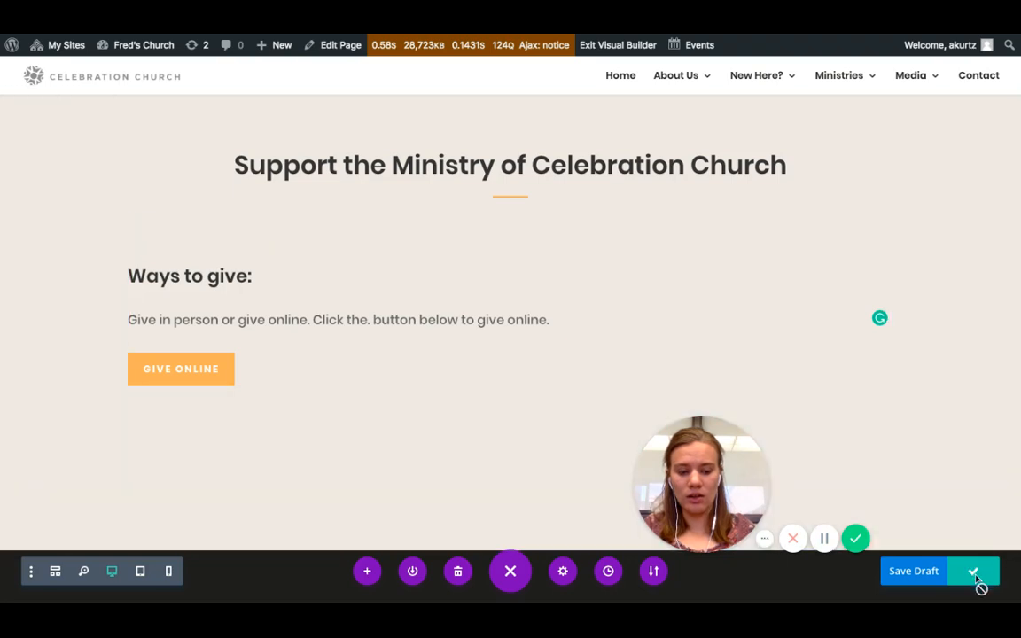
click(979, 578)
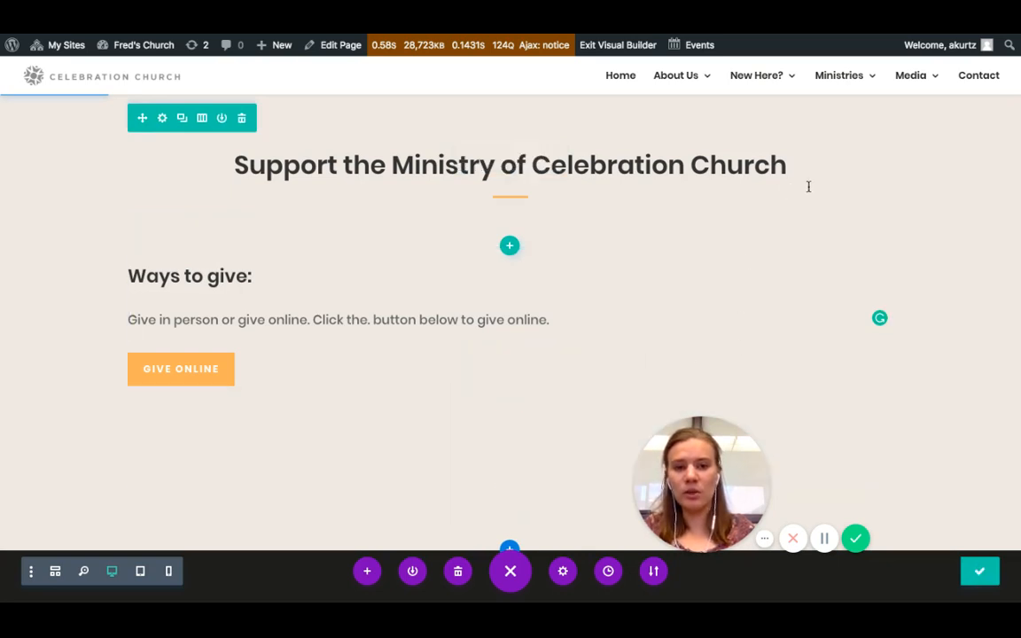
mouse_move(132, 50)
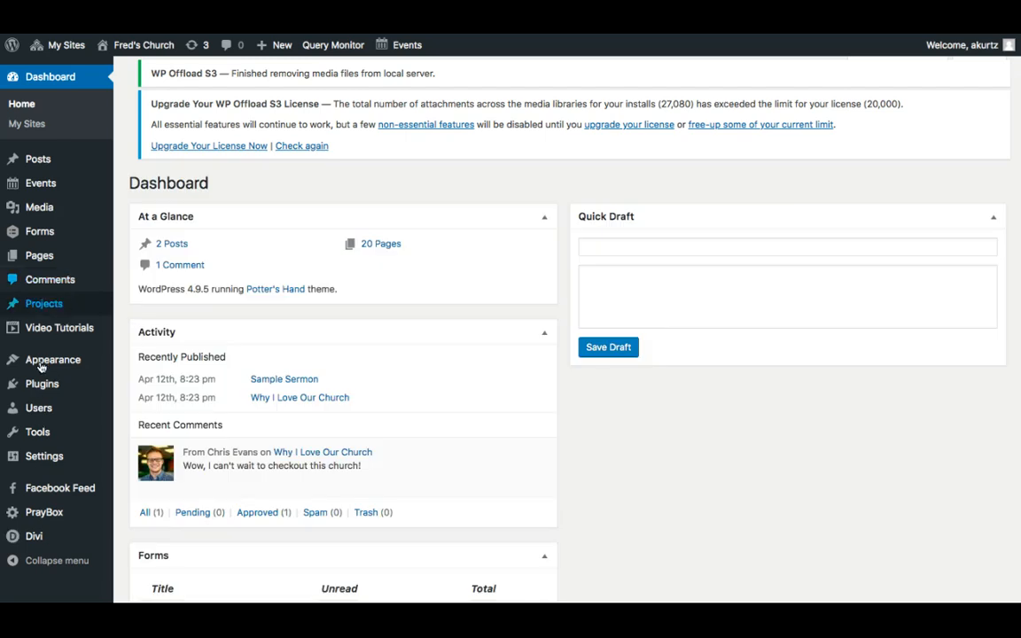
- Add the Giving page to the Primary Menu and move it above Contact
mouse_move(40, 366)
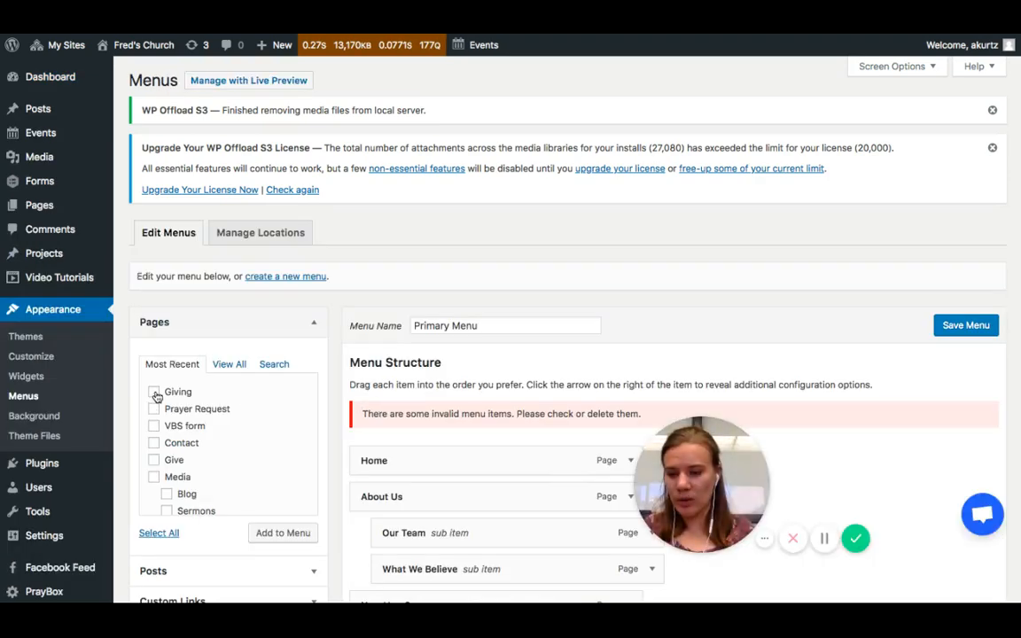
click(273, 535)
scroll(458, 488, down, 3)
scroll(458, 489, down, 5)
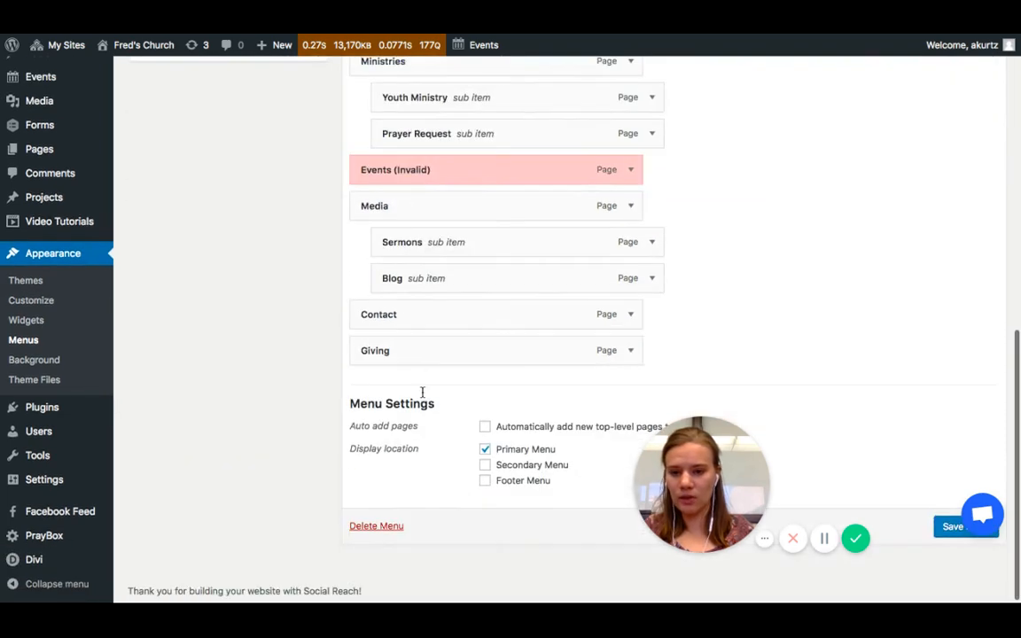
scroll(417, 360, up, 2)
drag(407, 445, 418, 443)
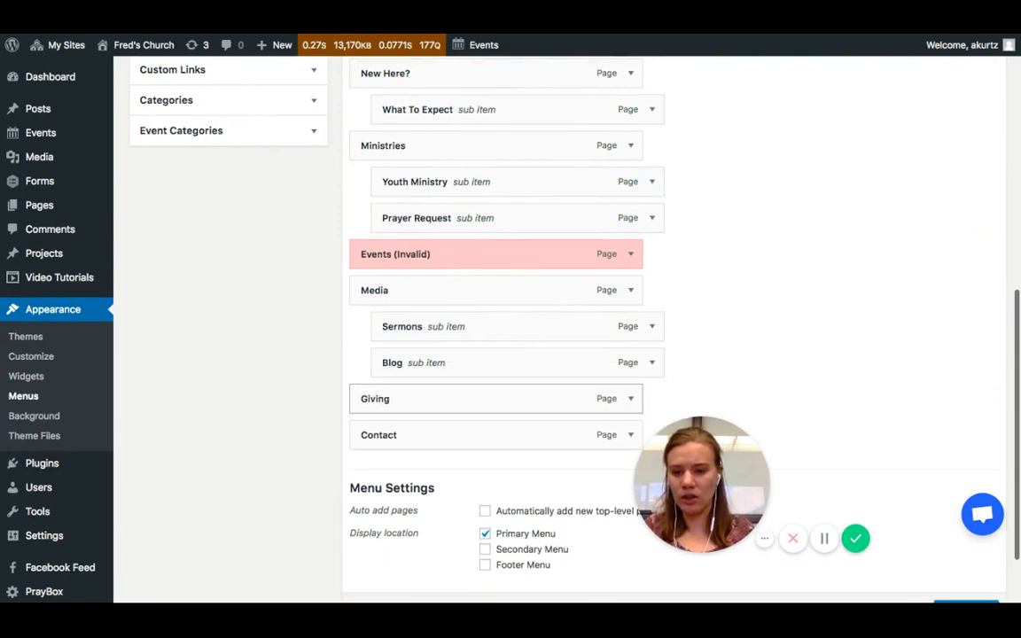
scroll(663, 331, up, 5)
scroll(887, 177, up, 2)
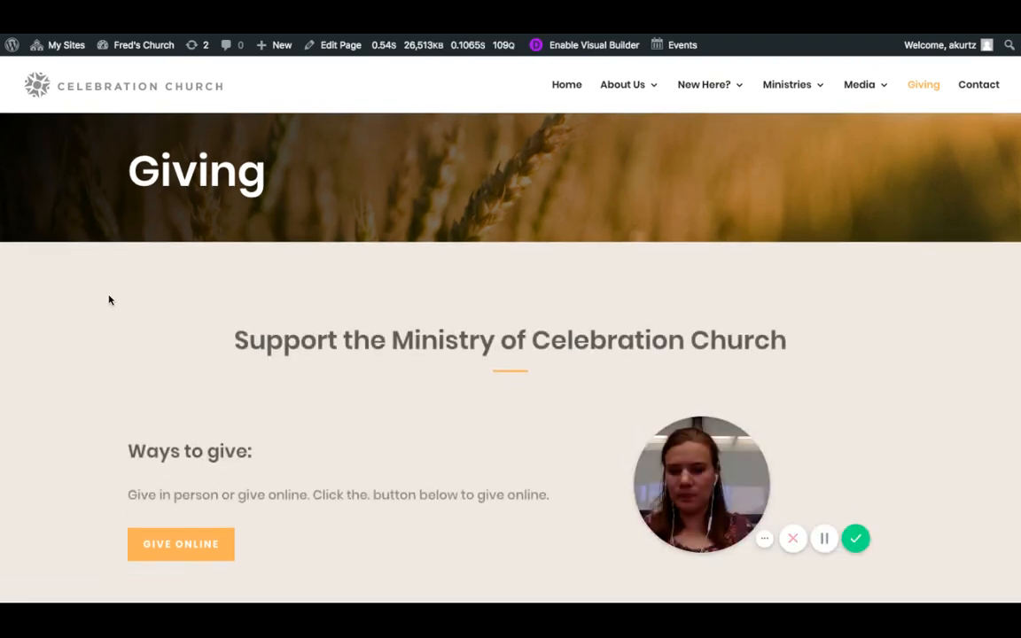
- Review the live Giving page with its Give Online button
scroll(110, 301, down, 2)
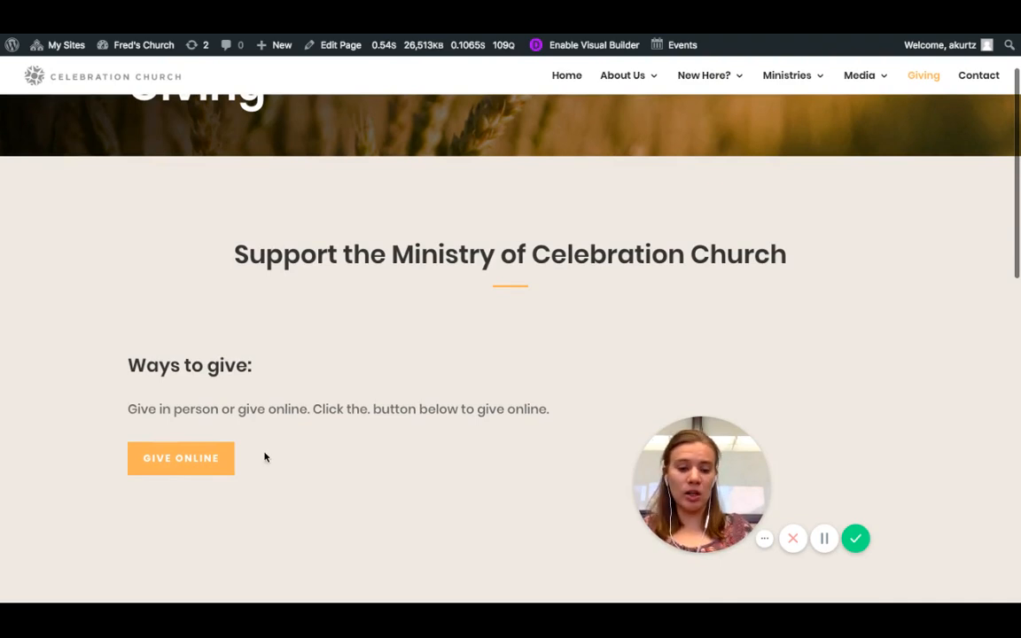
scroll(297, 436, down, 1)
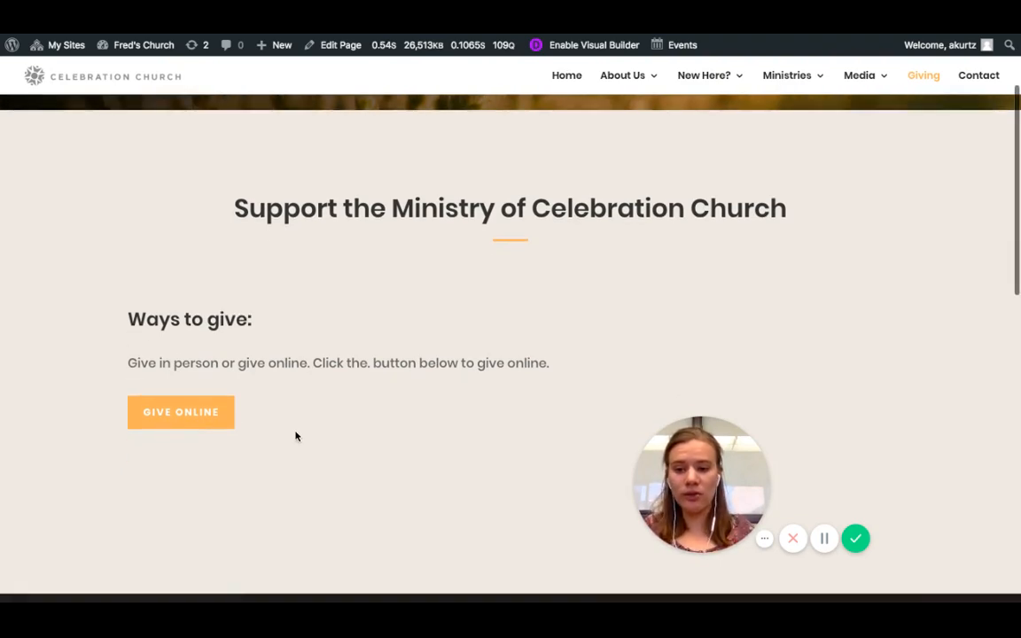
scroll(297, 437, down, 2)
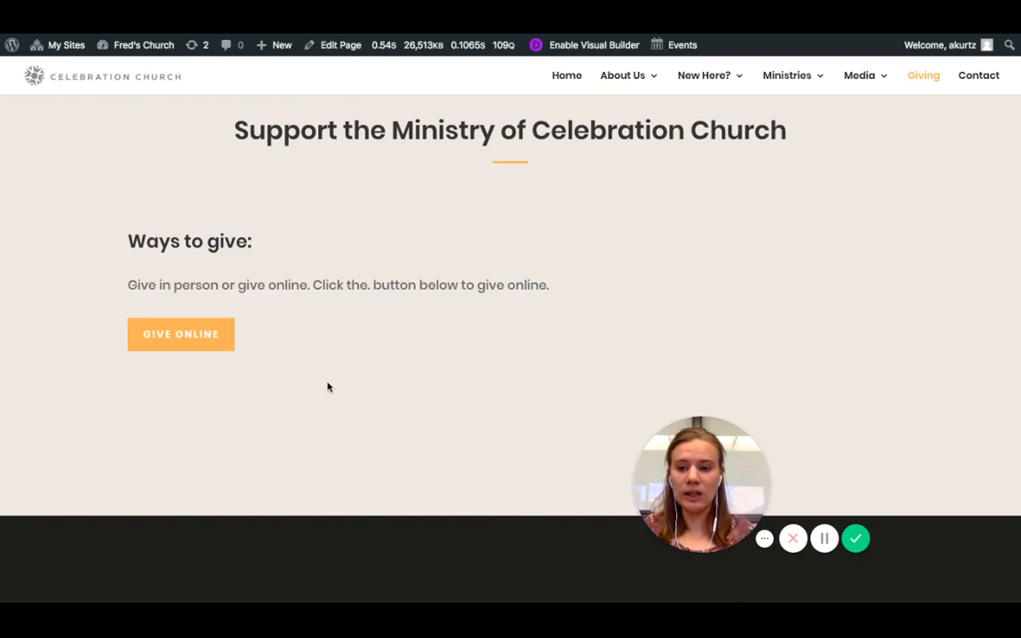
scroll(326, 387, up, 1)
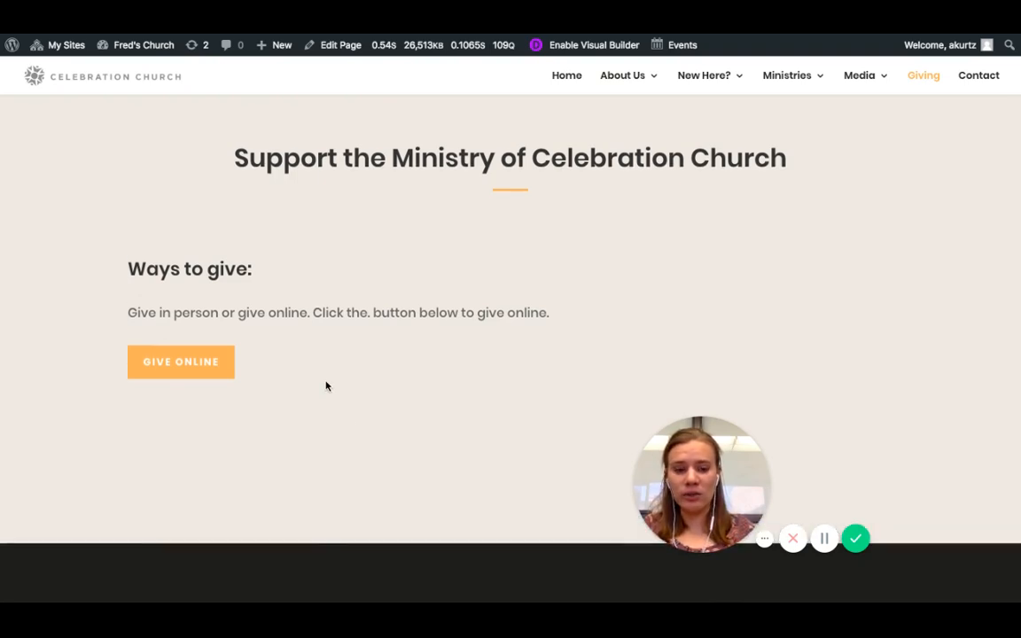